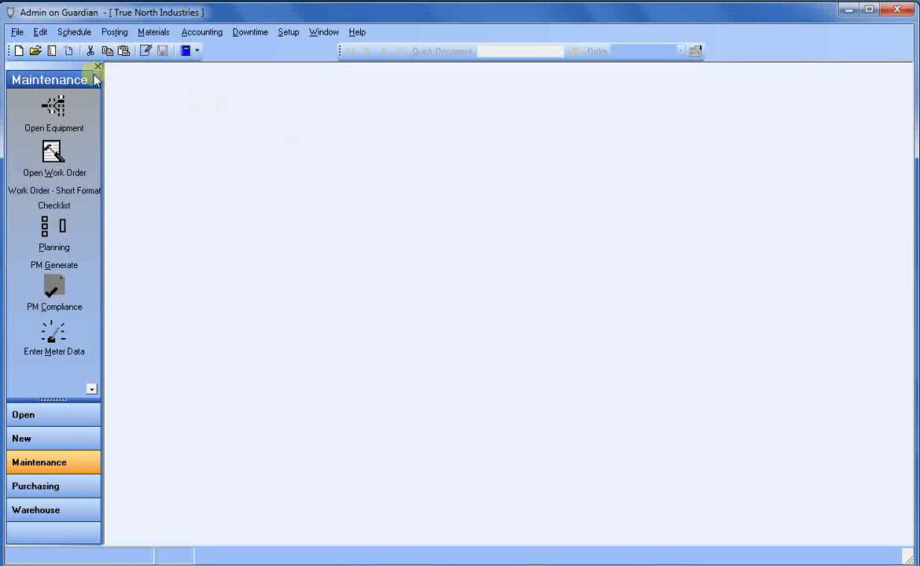
Create a new short-format work order numbered with the BDN Breakdown prefix.
click(18, 52)
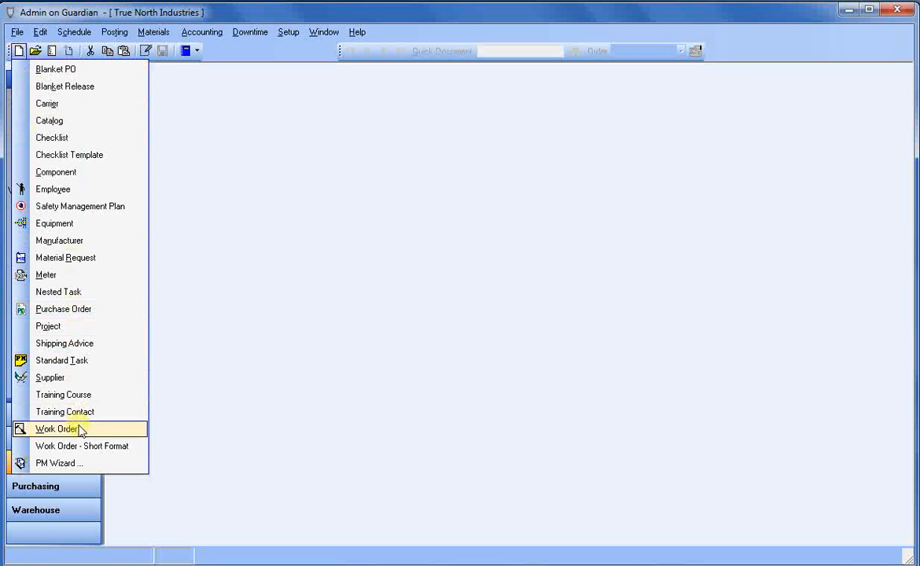
click(111, 452)
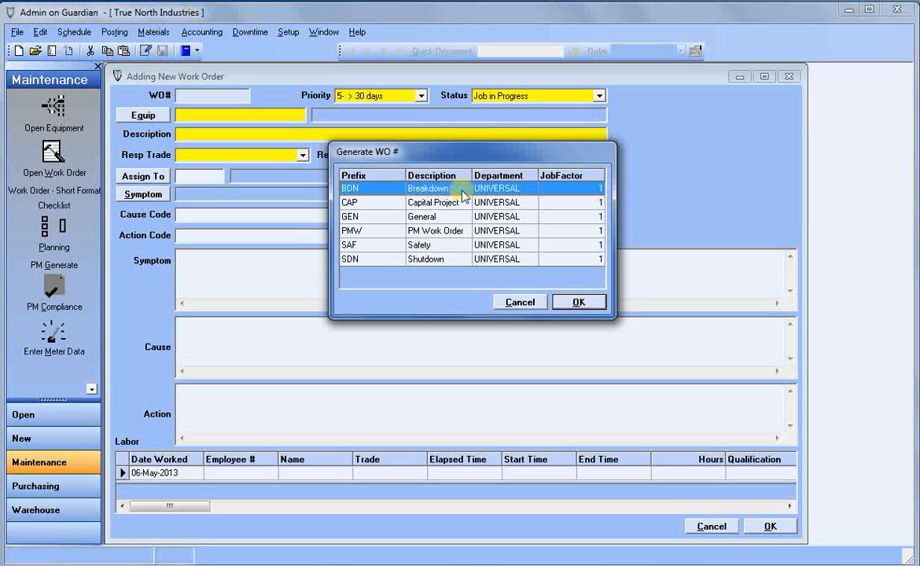
click(583, 302)
click(587, 302)
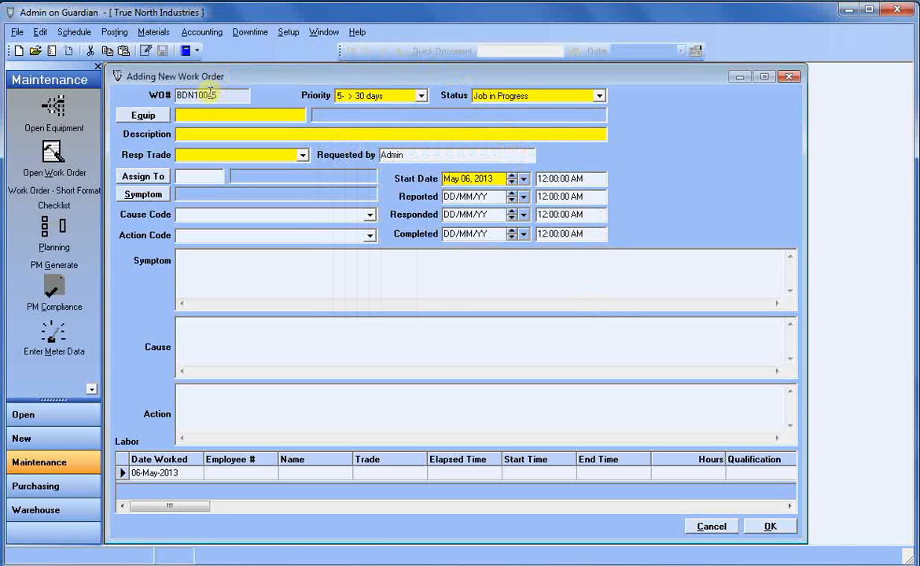
Set the work order's priority to 1- Emergency and its status to Completed.
click(421, 96)
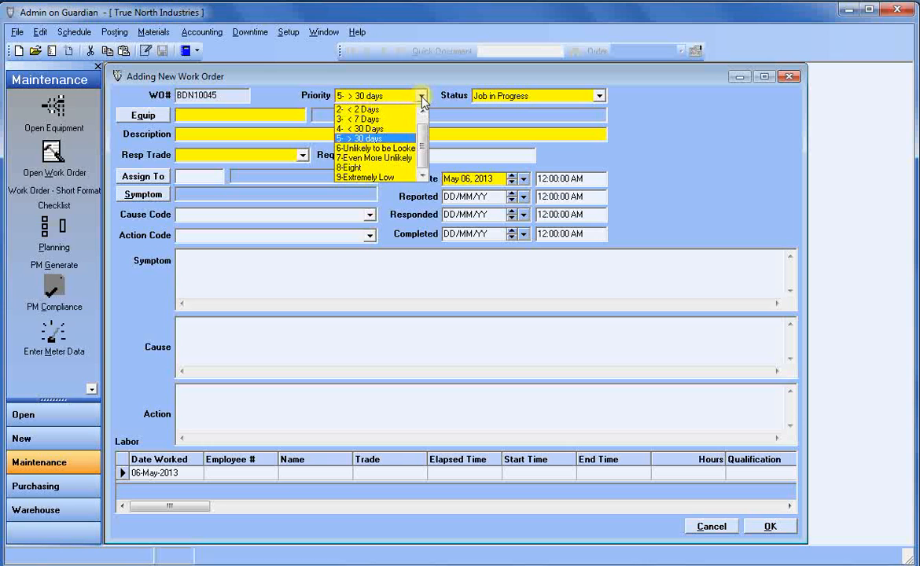
click(424, 110)
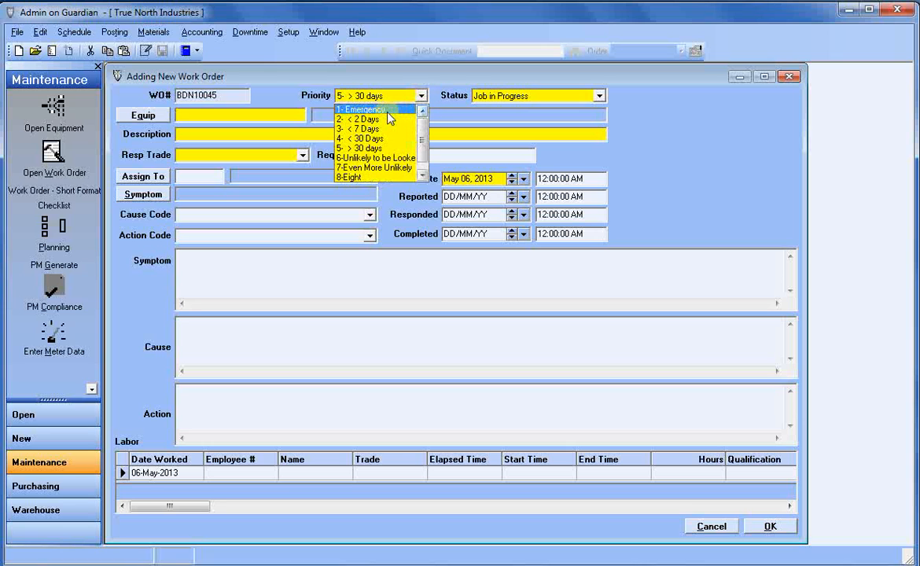
click(390, 110)
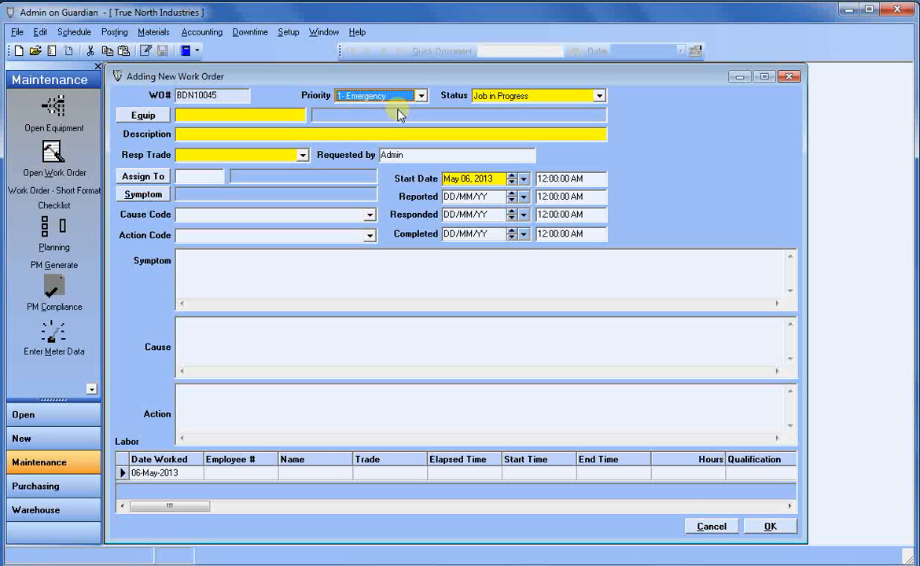
click(599, 95)
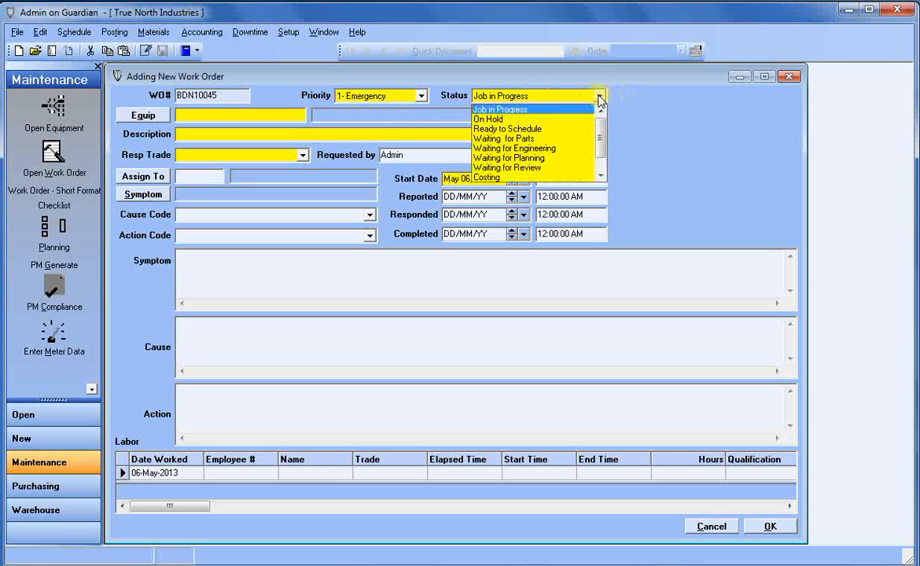
scroll(549, 126, down, 1)
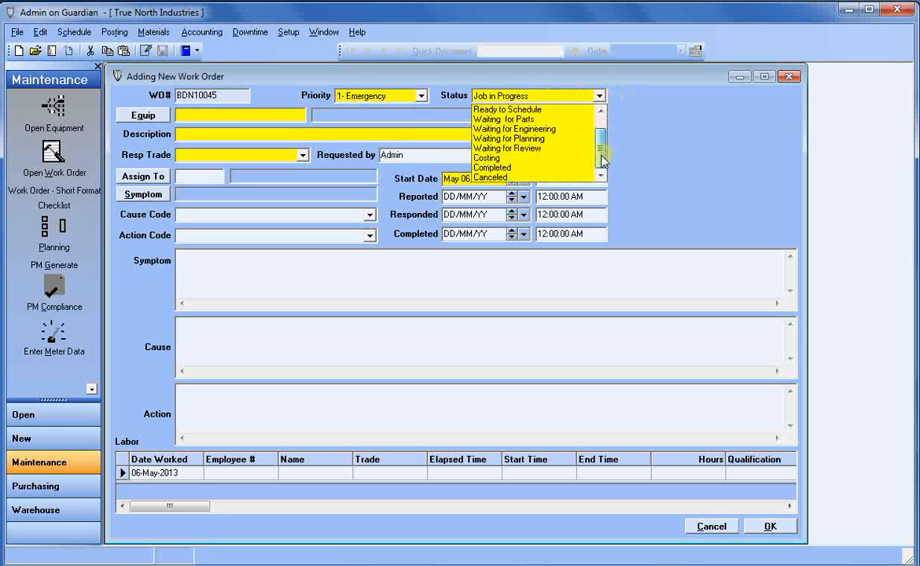
click(503, 167)
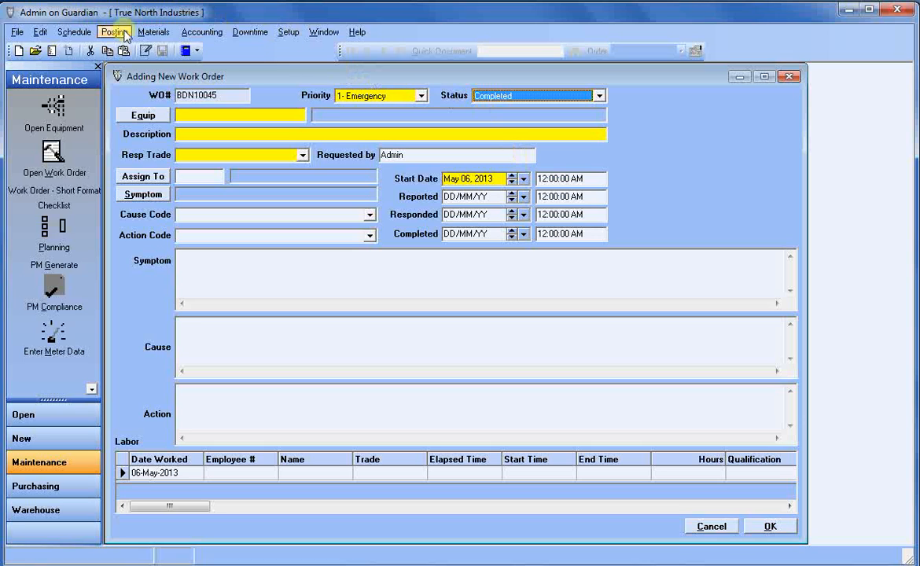
Assign equipment 81100 Dumper 31, found under D31 Dumper 31 in the TNS True North Port Facilities Division, to the work order.
click(150, 116)
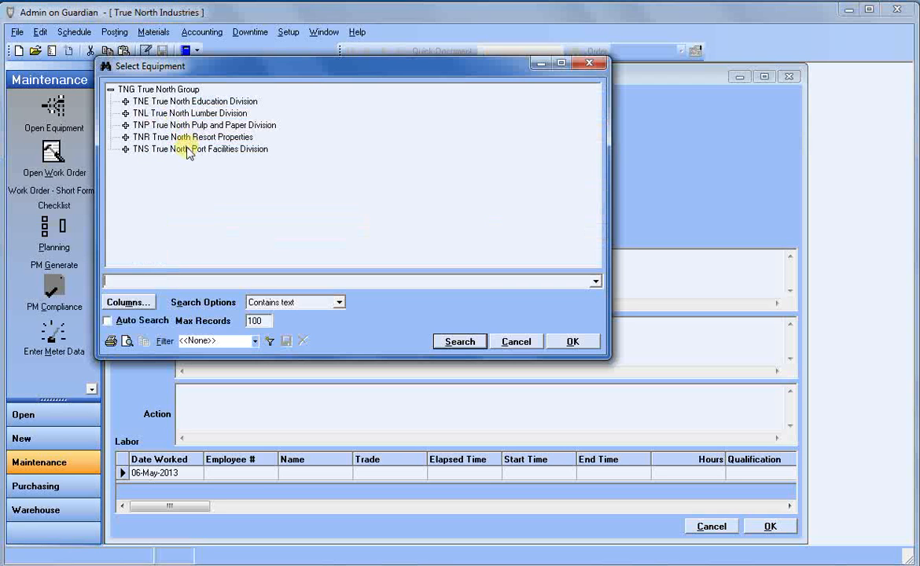
double_click(187, 149)
double_click(177, 184)
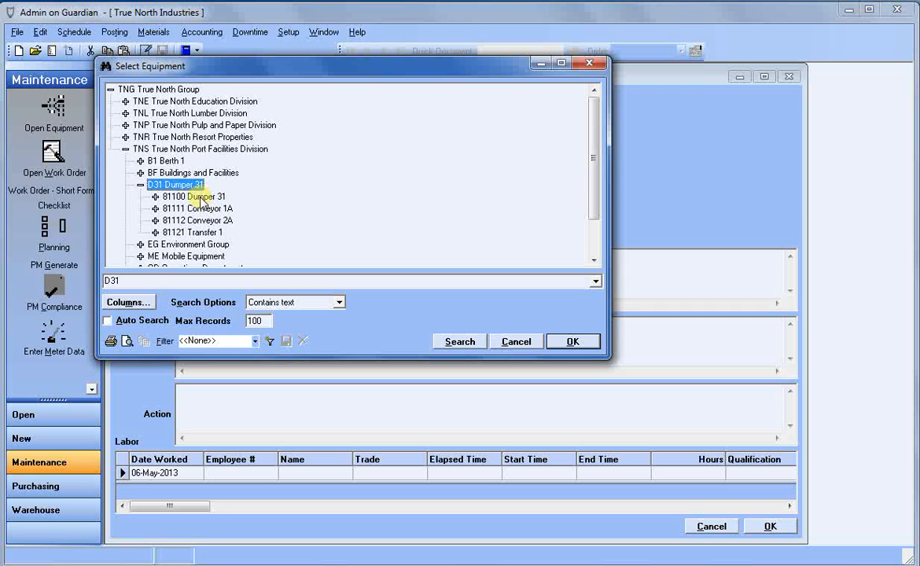
double_click(201, 198)
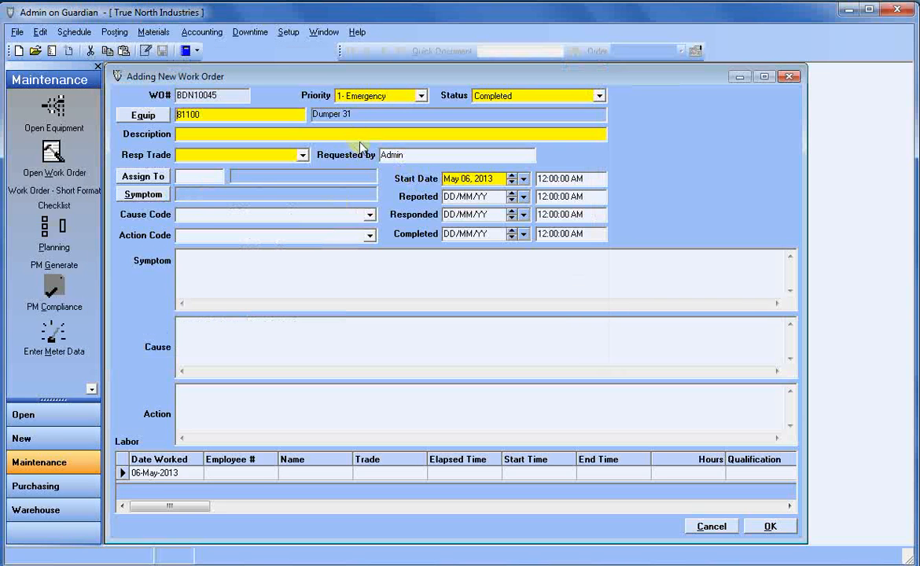
Enter Product Jam as the work order description and set the responsible trade to Fitter.
click(194, 134)
text(Product Jam)
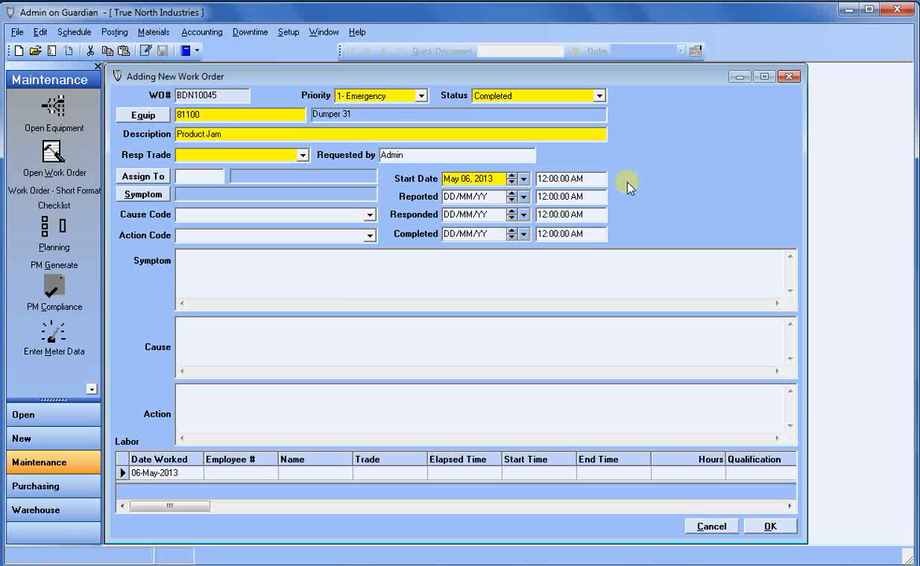
key(Tab)
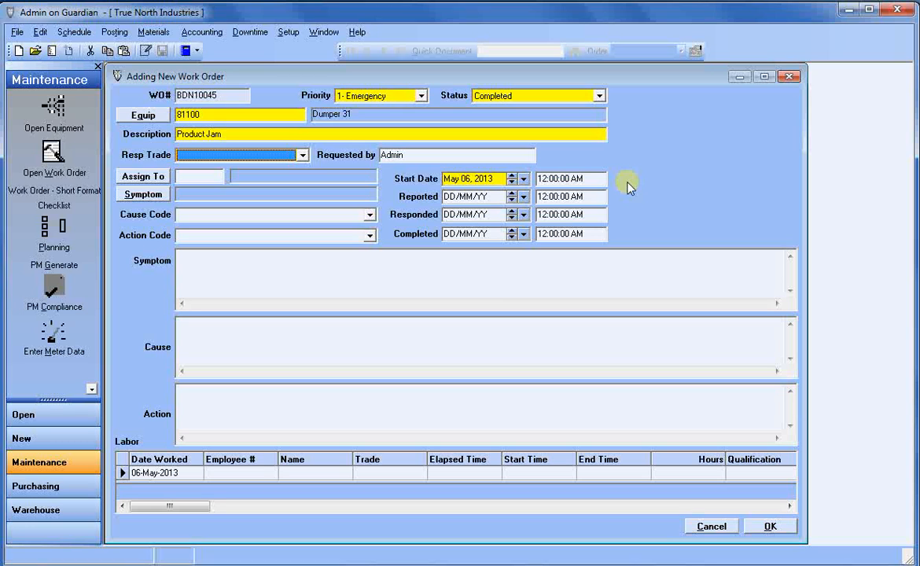
key(f)
Assign the work order to the fitter by entering the employee's number.
click(188, 177)
text(11)
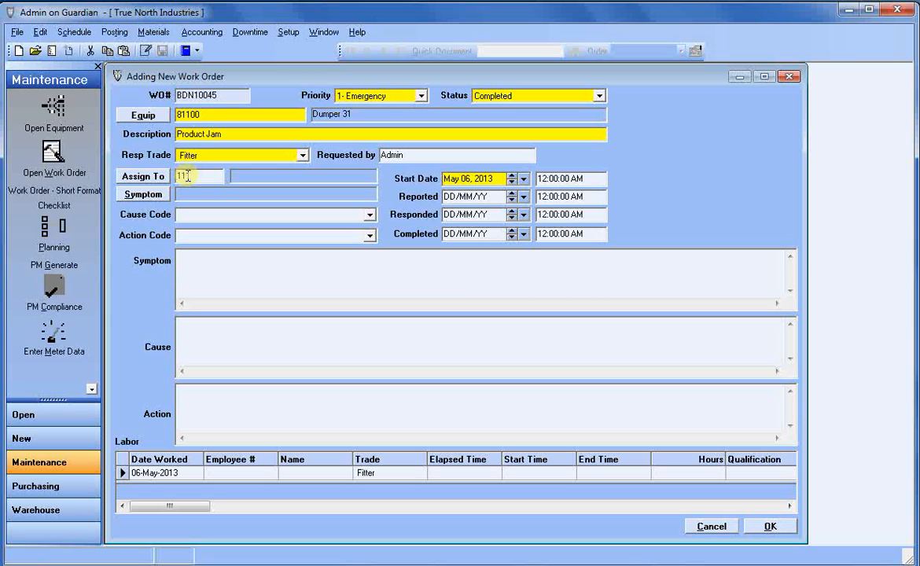
text(1)
key(Tab)
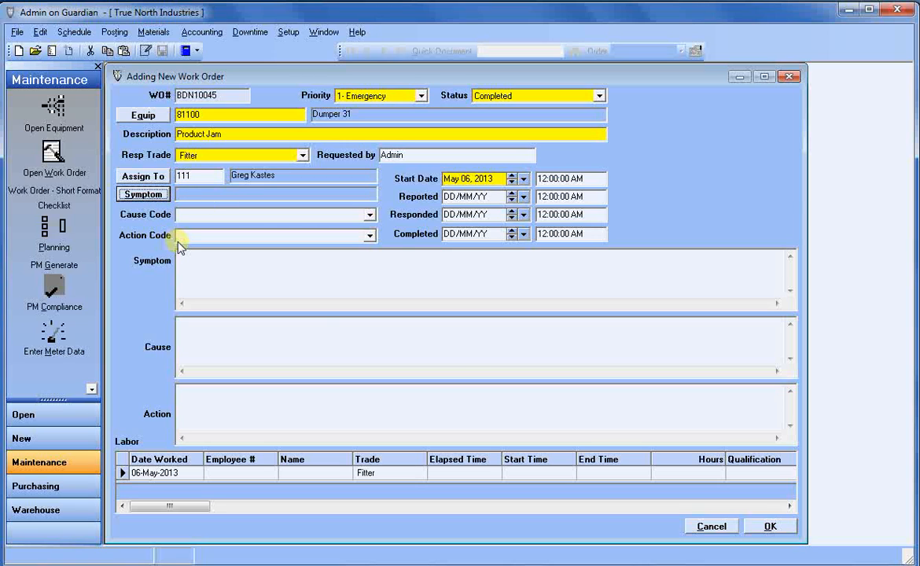
click(290, 32)
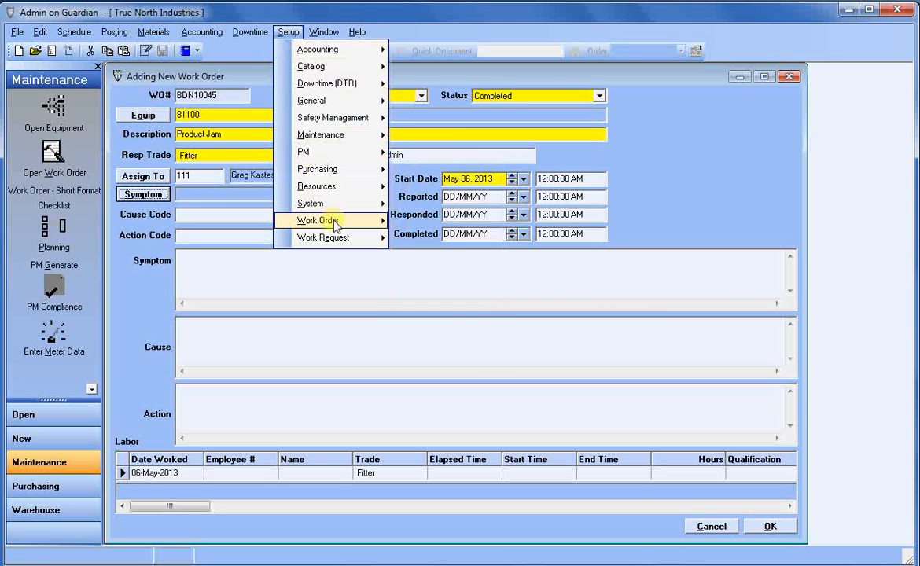
mouse_move(306, 219)
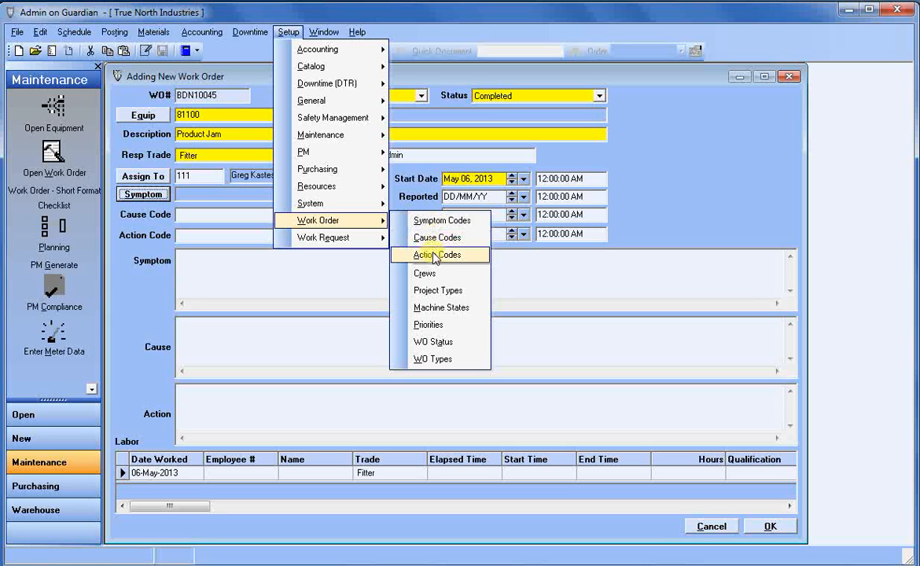
click(616, 78)
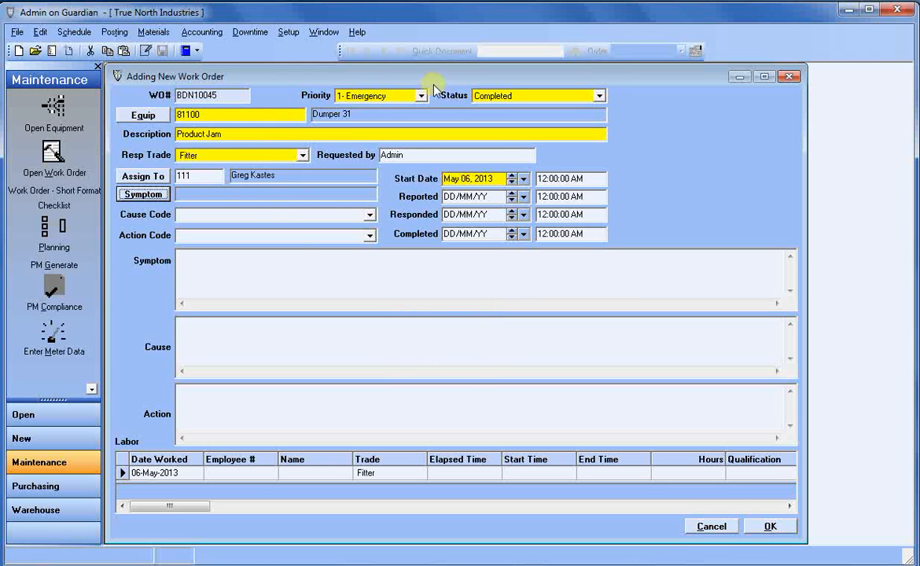
Select the symptom codes PJ Product Jam and PS Production Stoppage for the work order.
click(141, 195)
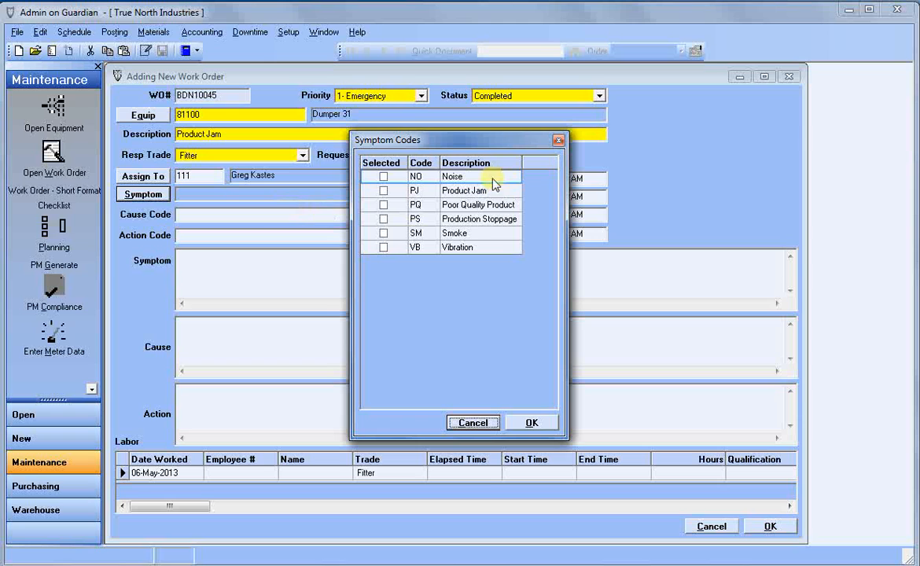
click(384, 191)
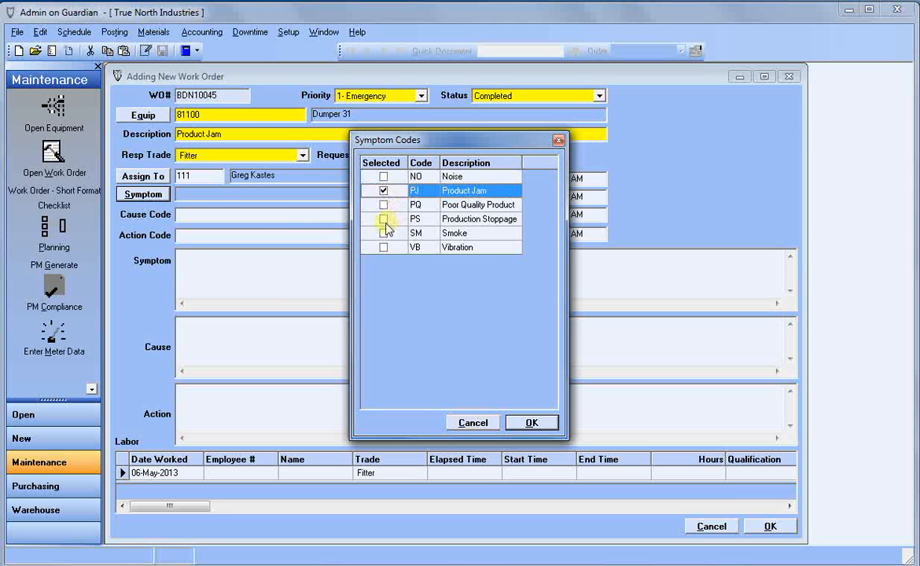
click(383, 219)
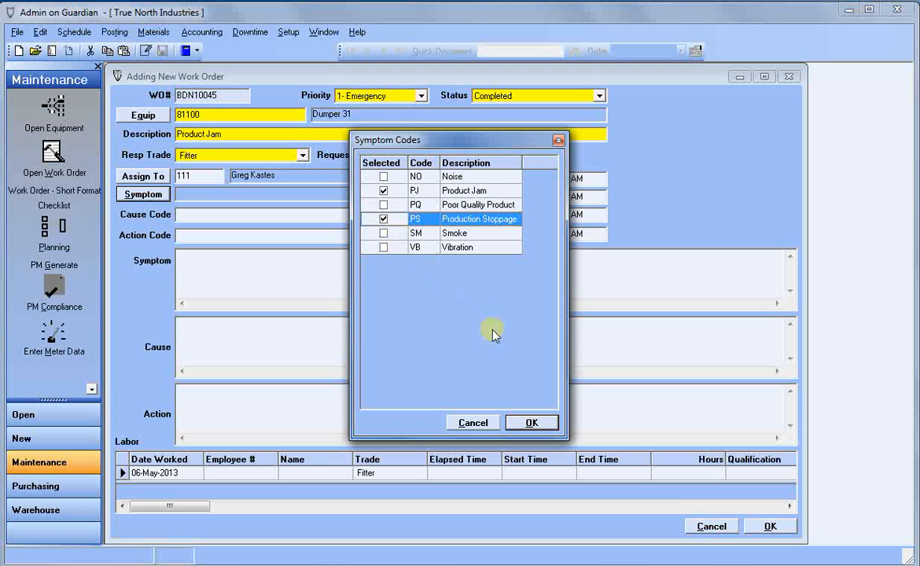
click(542, 427)
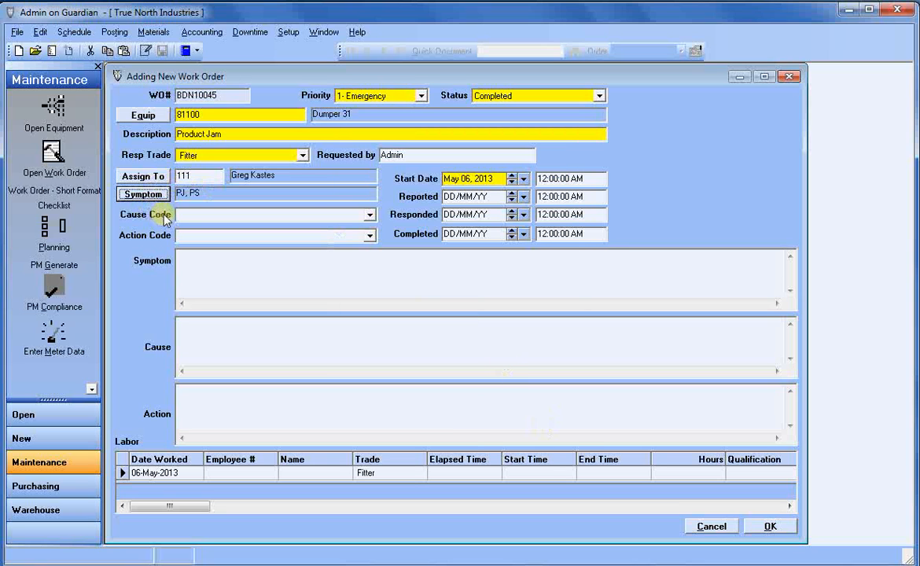
Set the cause code to AL - Alignment Problem and the action code to RA - Realigned to Specification.
click(370, 214)
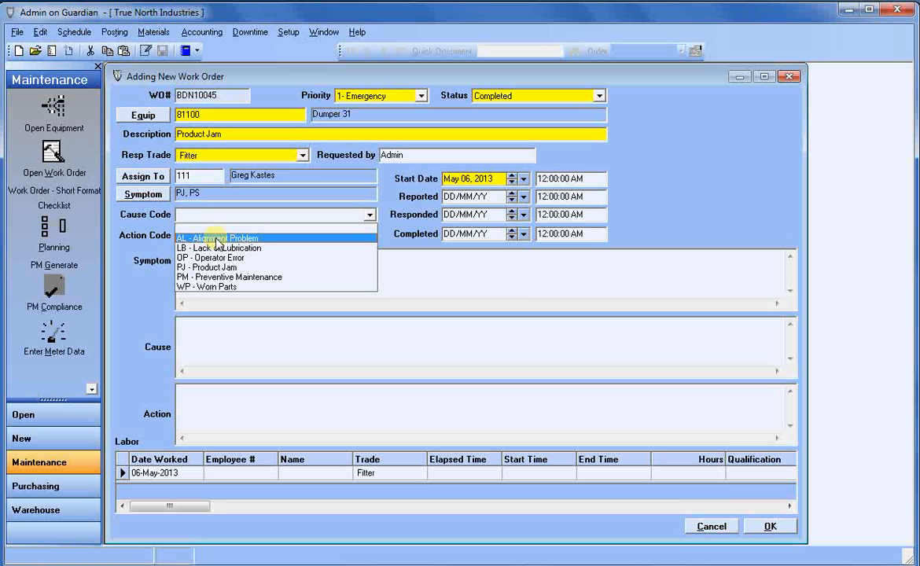
click(216, 242)
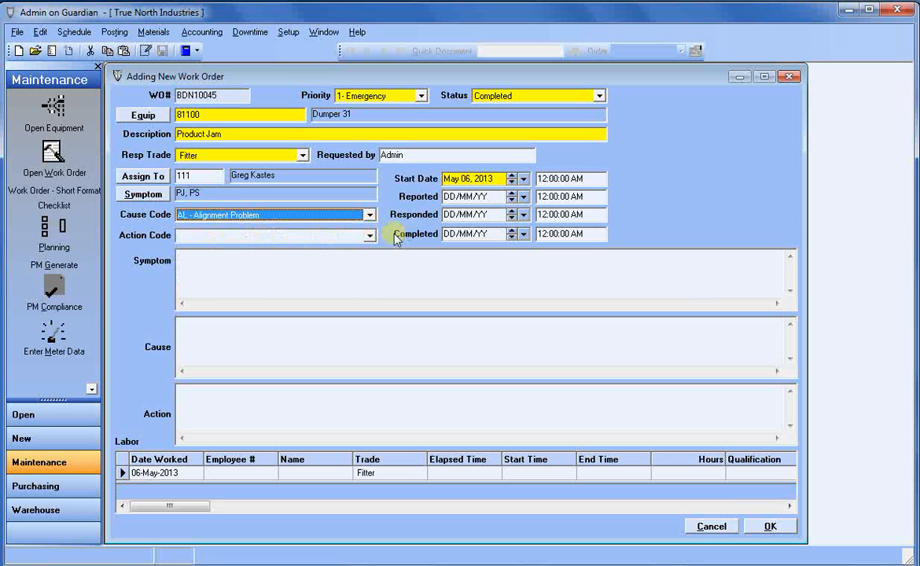
click(369, 237)
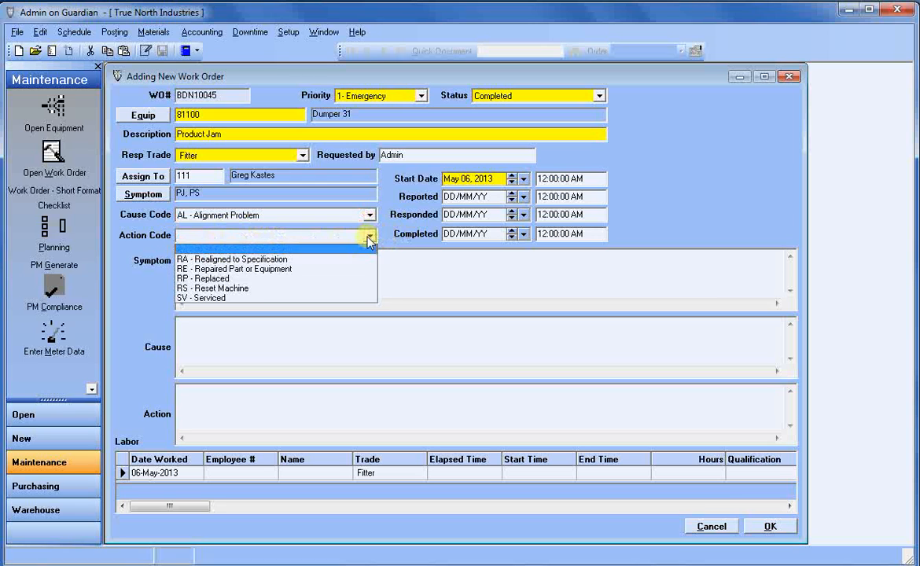
click(266, 261)
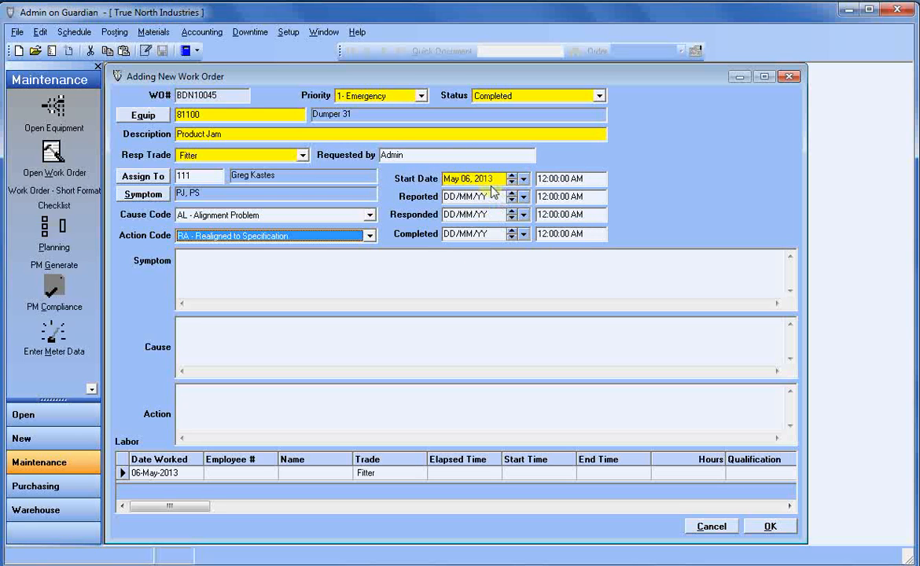
Set the start time of the work order to 13.00 (1:00 PM).
click(592, 178)
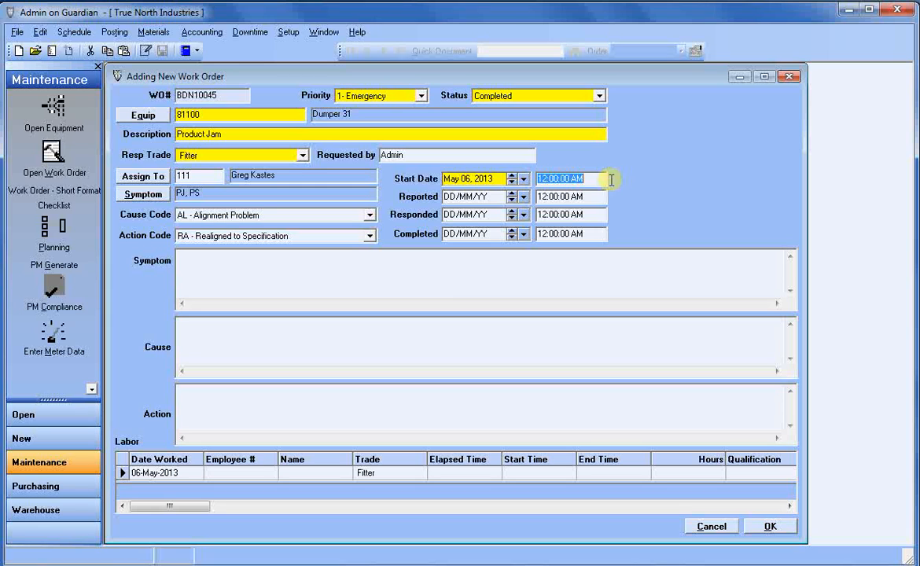
text(13)
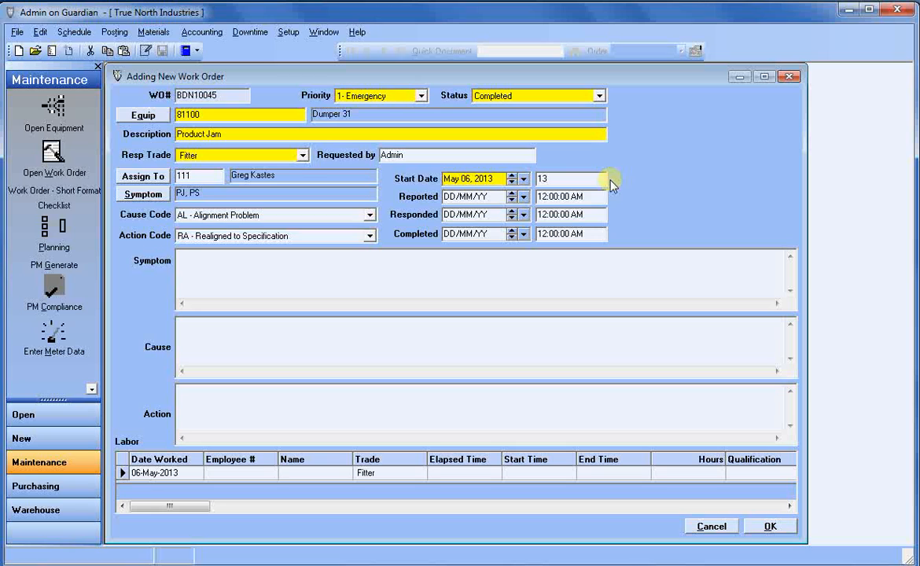
text(.00)
key(Tab)
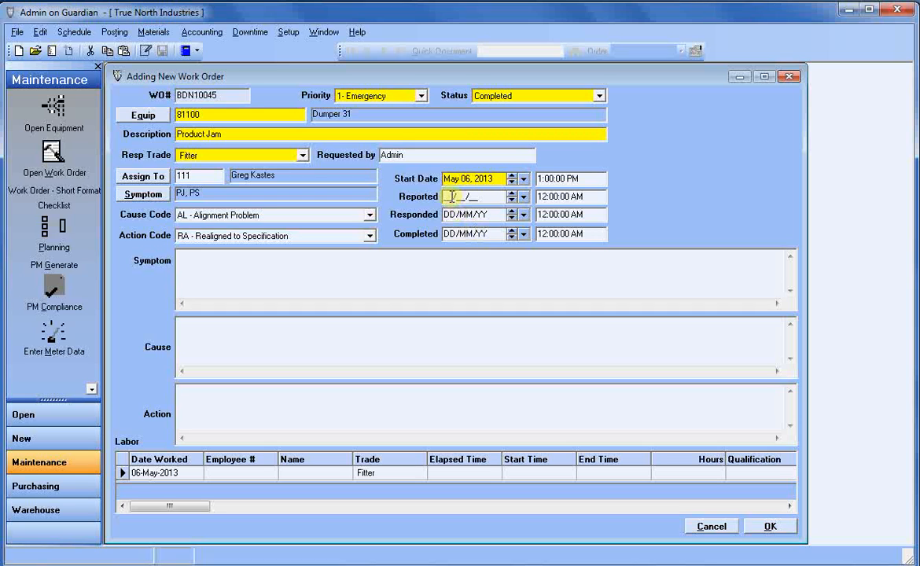
Set the reported date to May 05, 2013 and the reported time to 17.30 (5:30 PM).
click(524, 197)
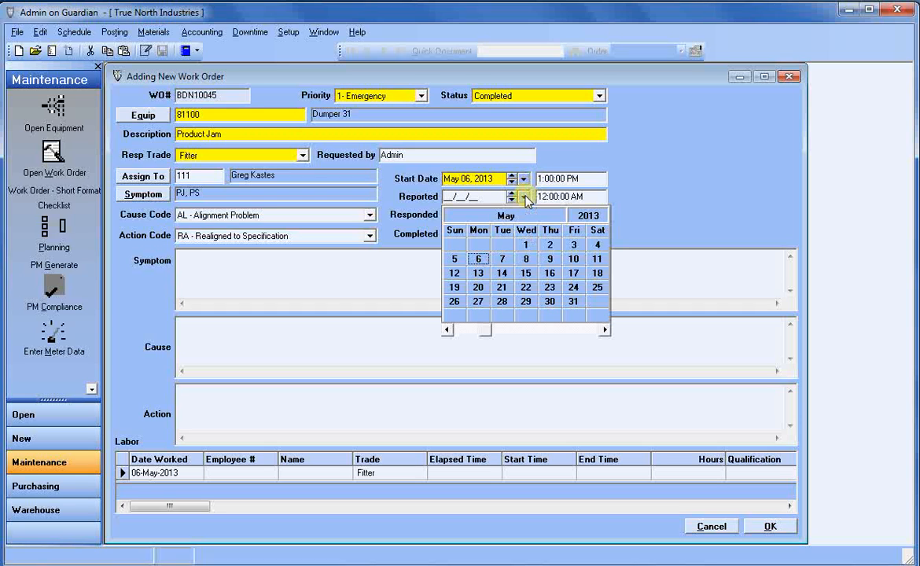
click(455, 260)
click(586, 196)
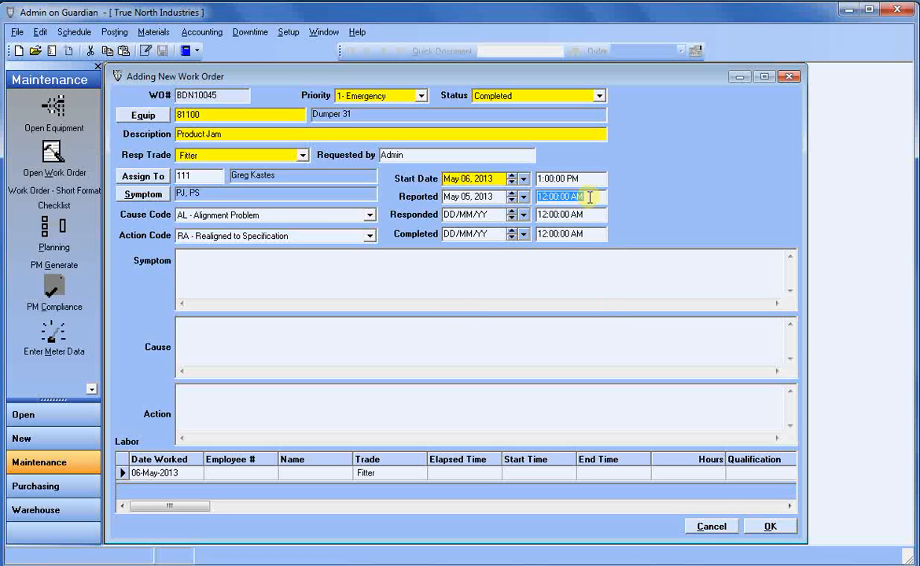
text(17.30)
key(Tab)
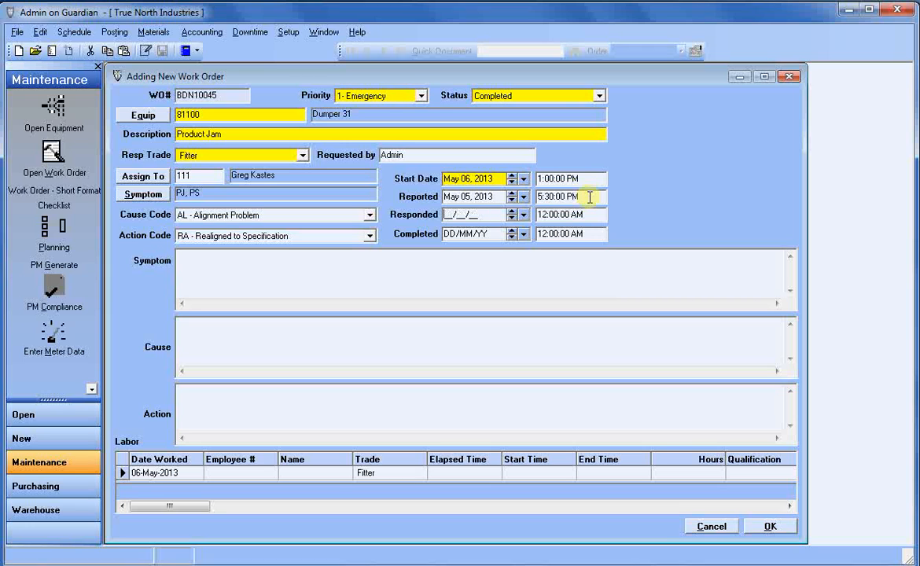
Set the completed date to May 06, 2013 and the completed time to 14.30 (2:30 PM).
click(524, 234)
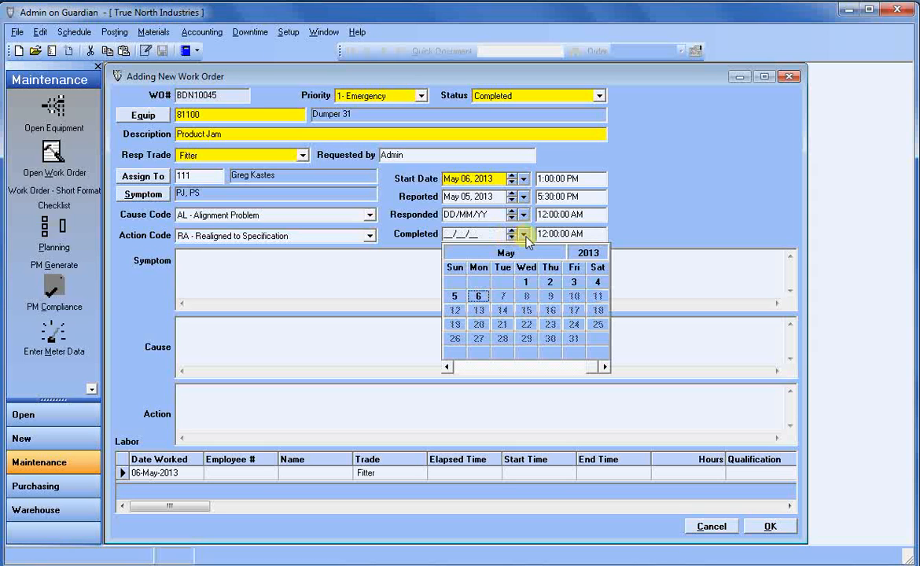
click(478, 295)
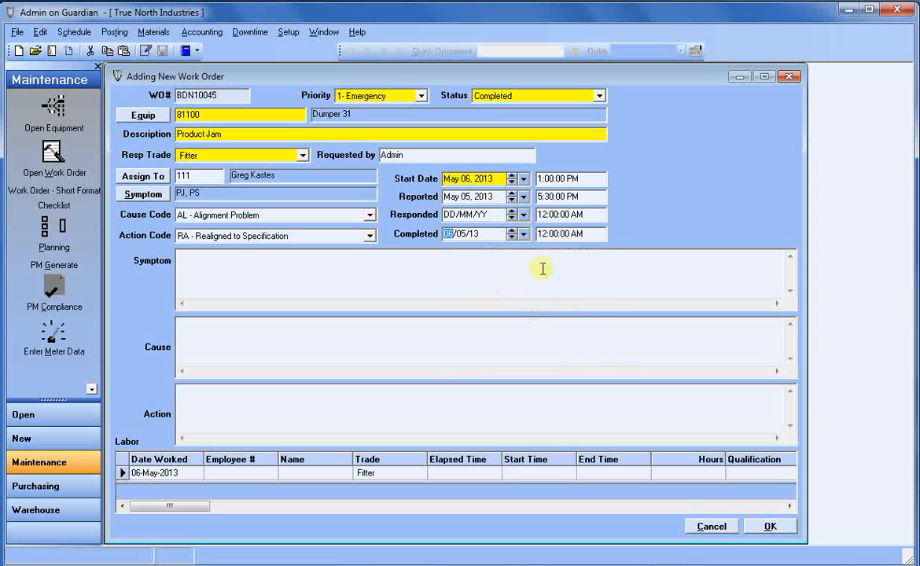
click(592, 234)
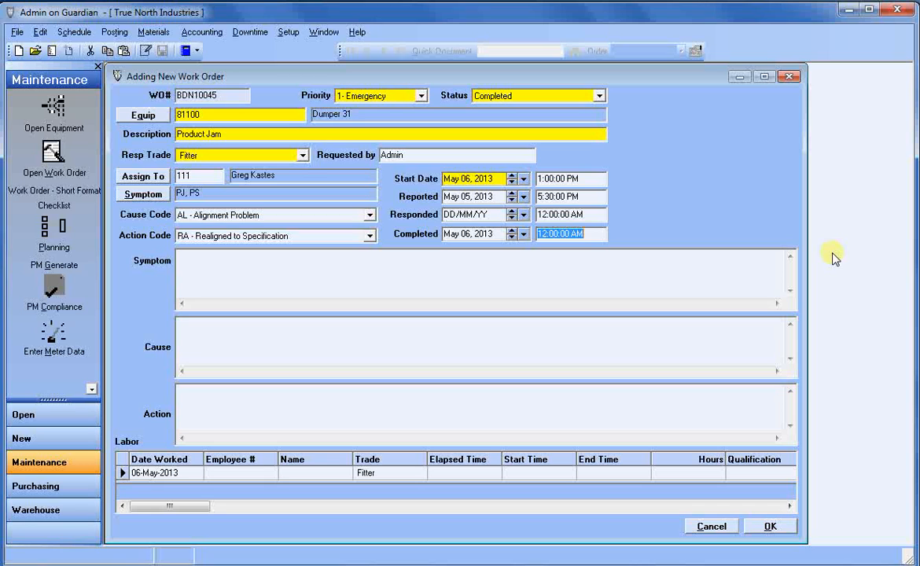
text(14)
text(:30)
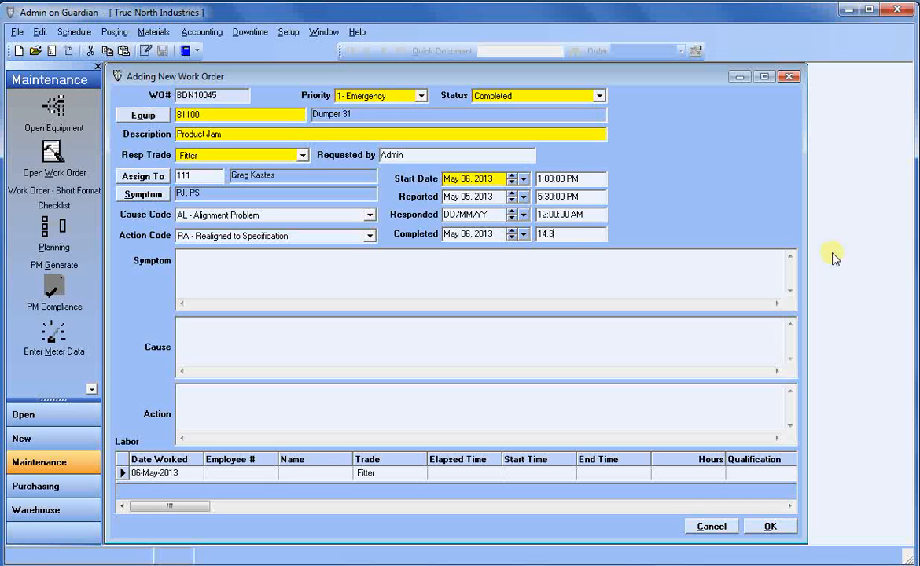
key(Tab)
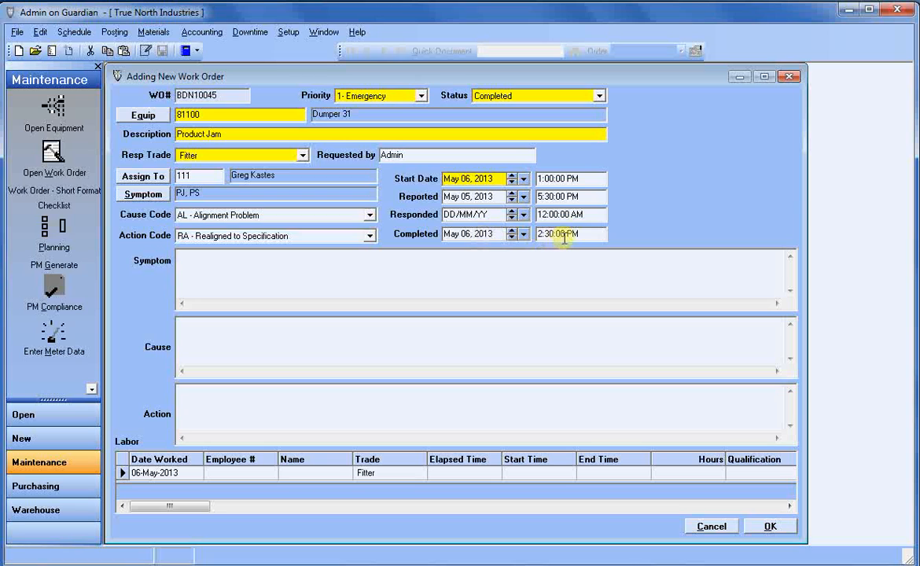
click(202, 273)
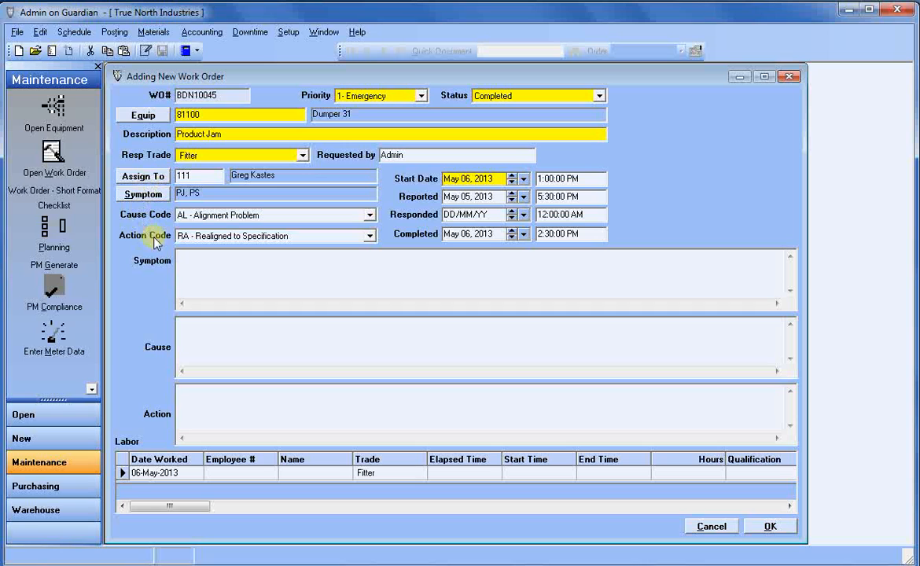
click(233, 251)
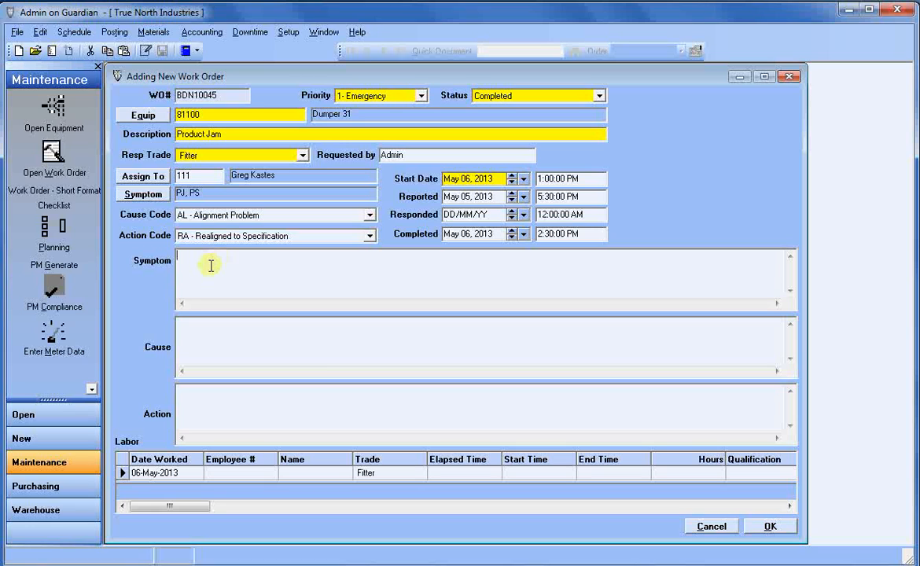
click(181, 261)
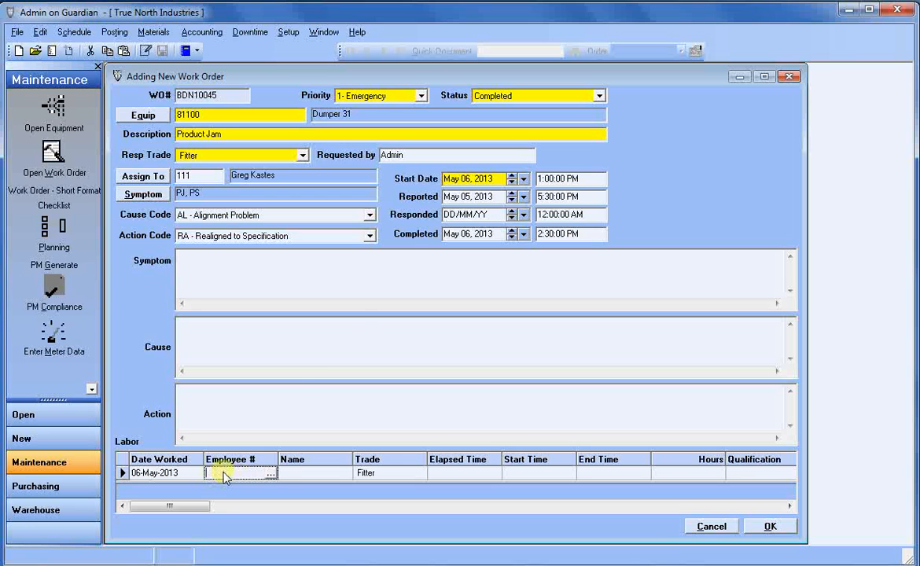
Add a labor entry for the assigned employee with an elapsed time of 1.5 hours, and save the work order.
text(111)
key(Tab)
key(Tab)
key(Tab)
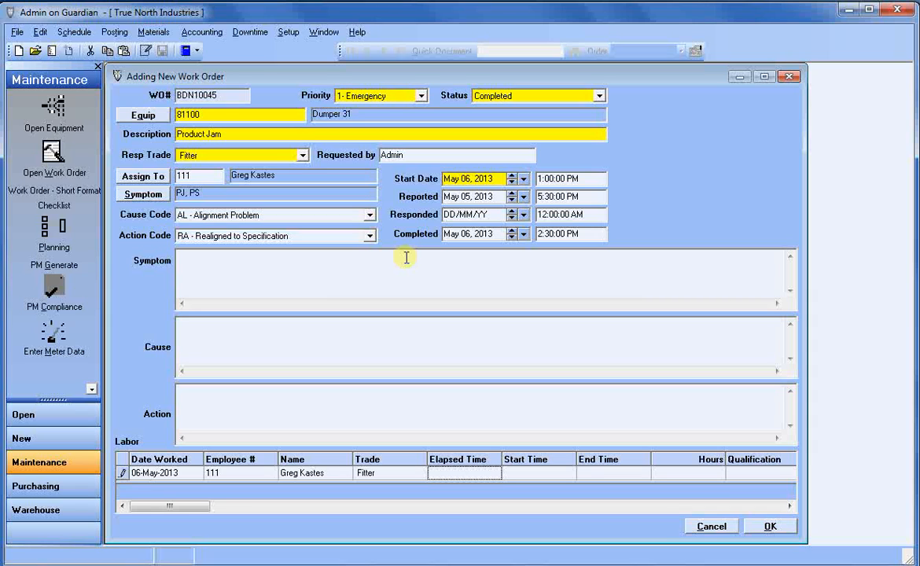
text(1.5)
key(Tab)
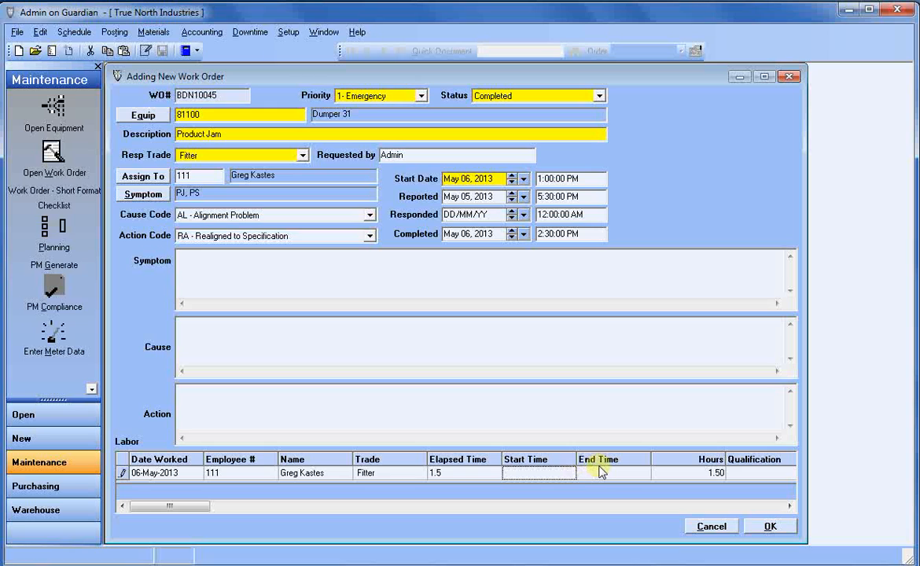
key(Return)
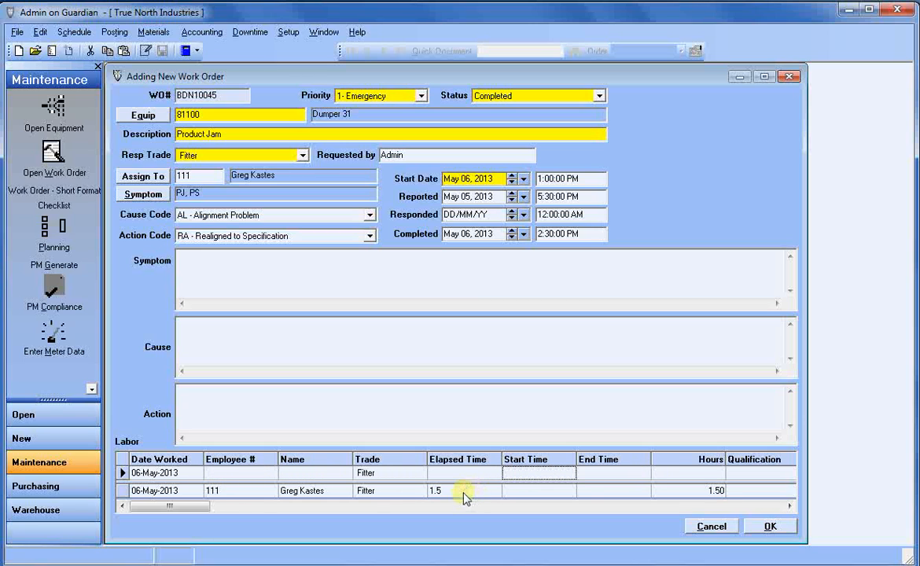
click(770, 528)
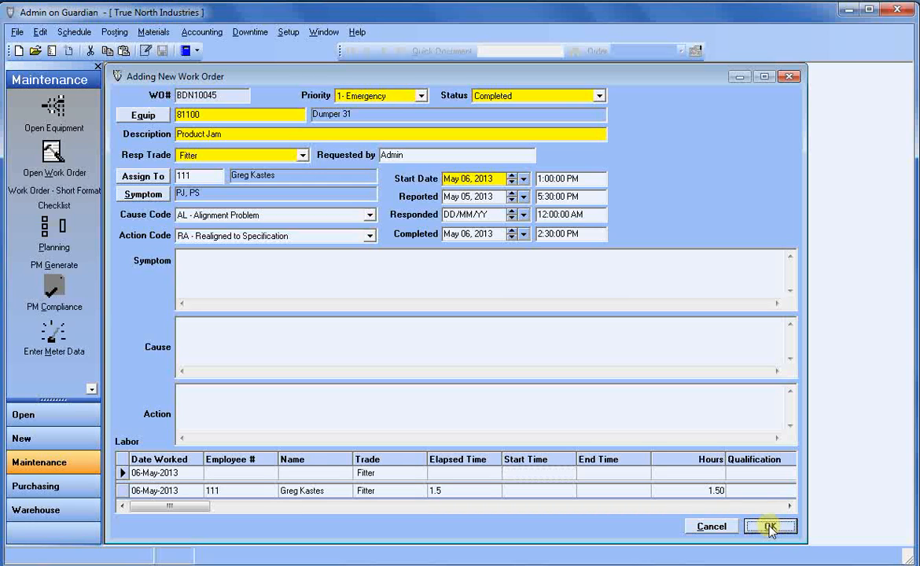